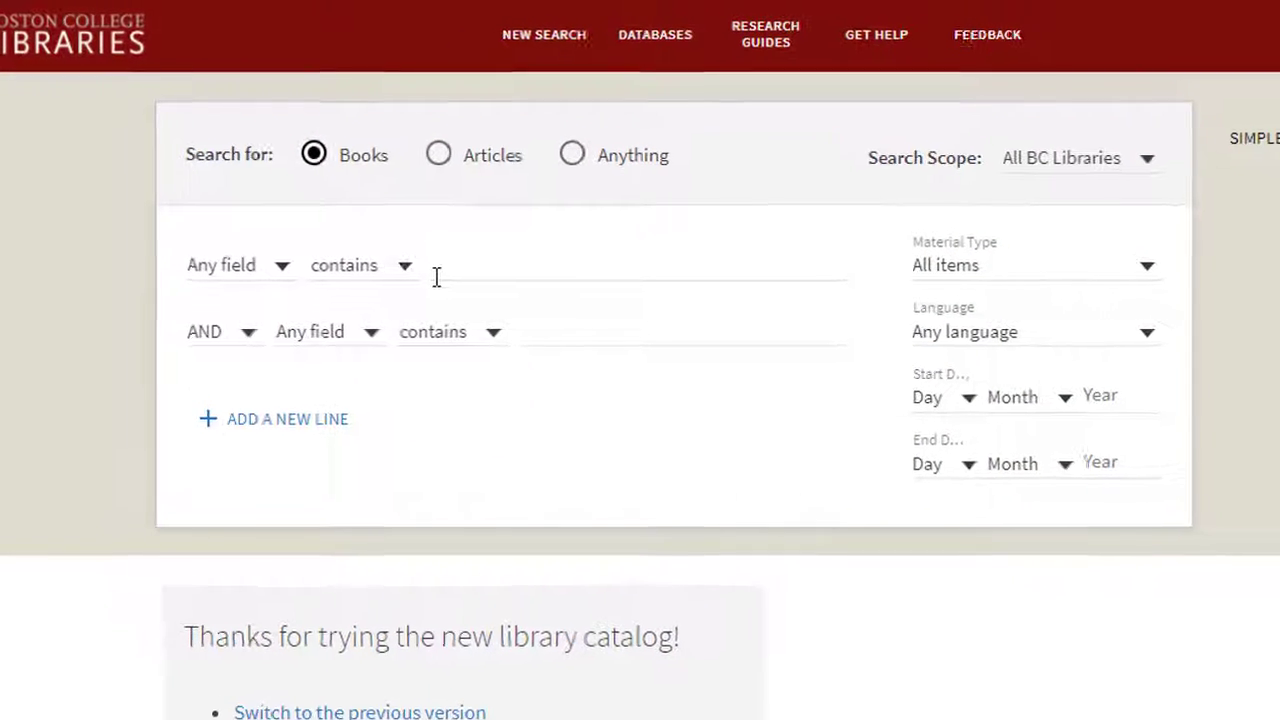
# Run a books search for social media
pyautogui.click(440, 277)
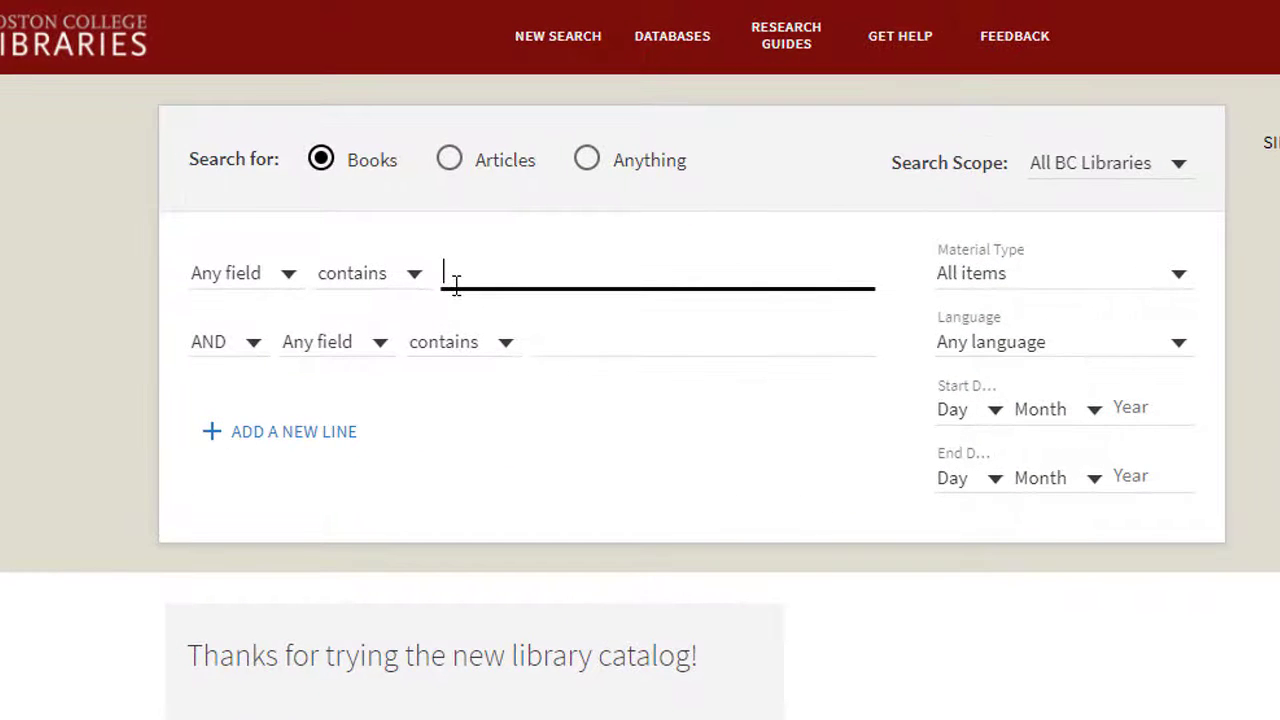
pyautogui.write('social media"')
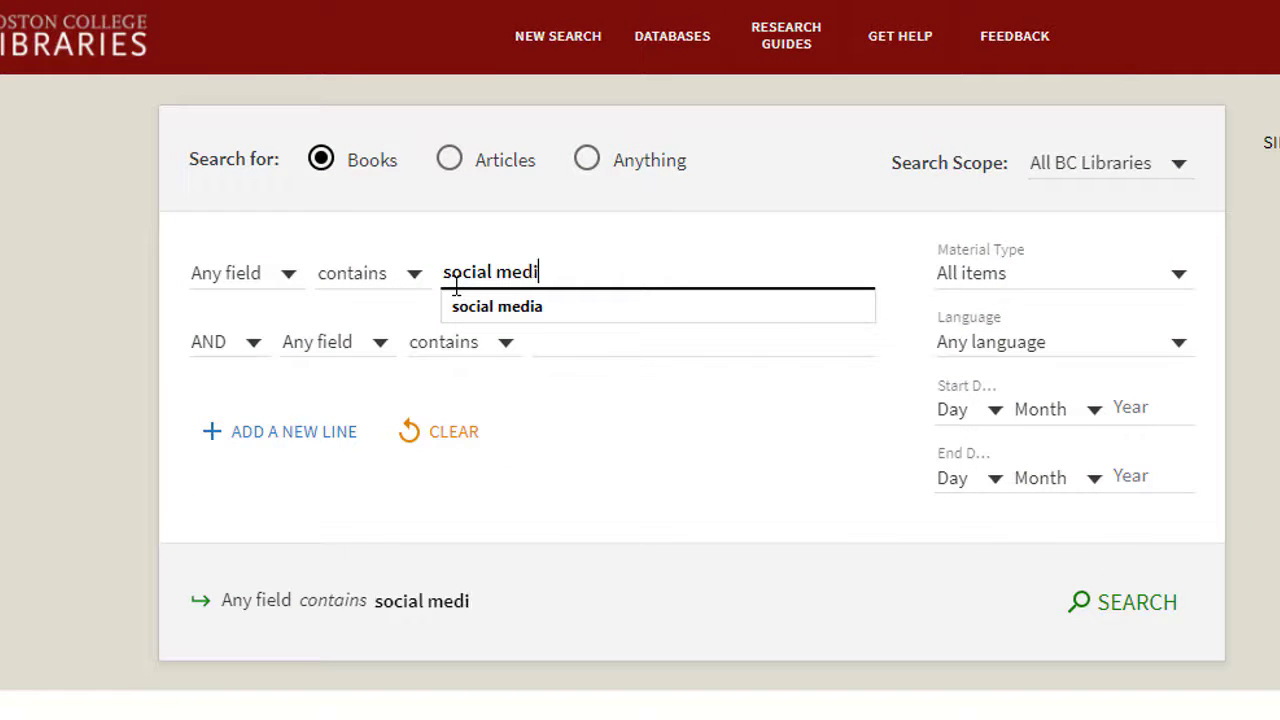
pyautogui.click(1080, 610)
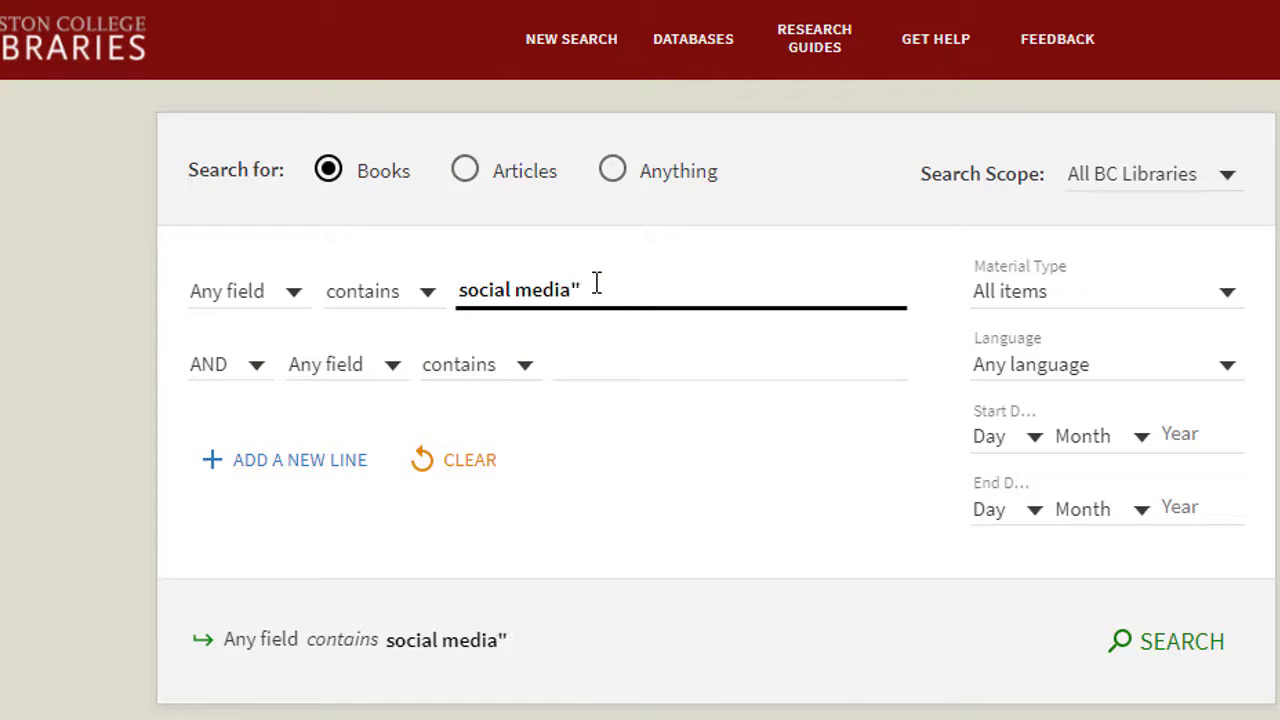
# Rerun it as the quoted exact phrase "social media", getting 1,505 results
pyautogui.click(457, 291)
pyautogui.write('"')
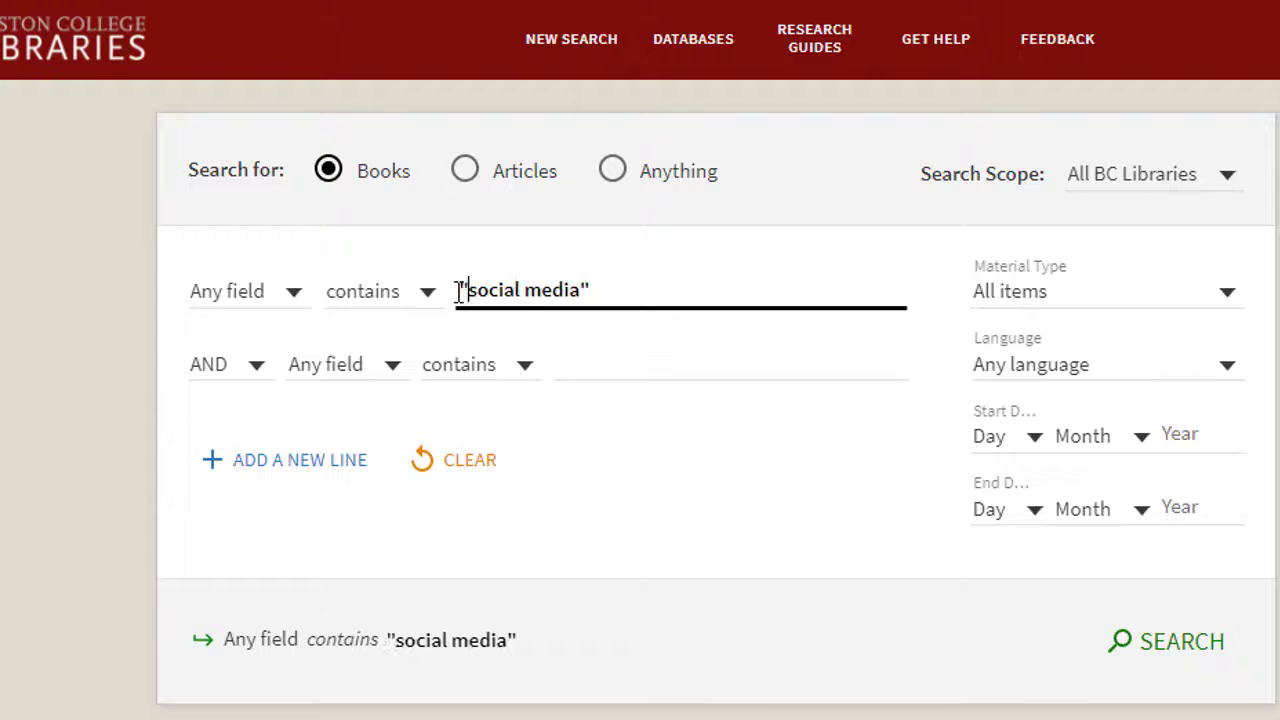
pyautogui.click(1152, 658)
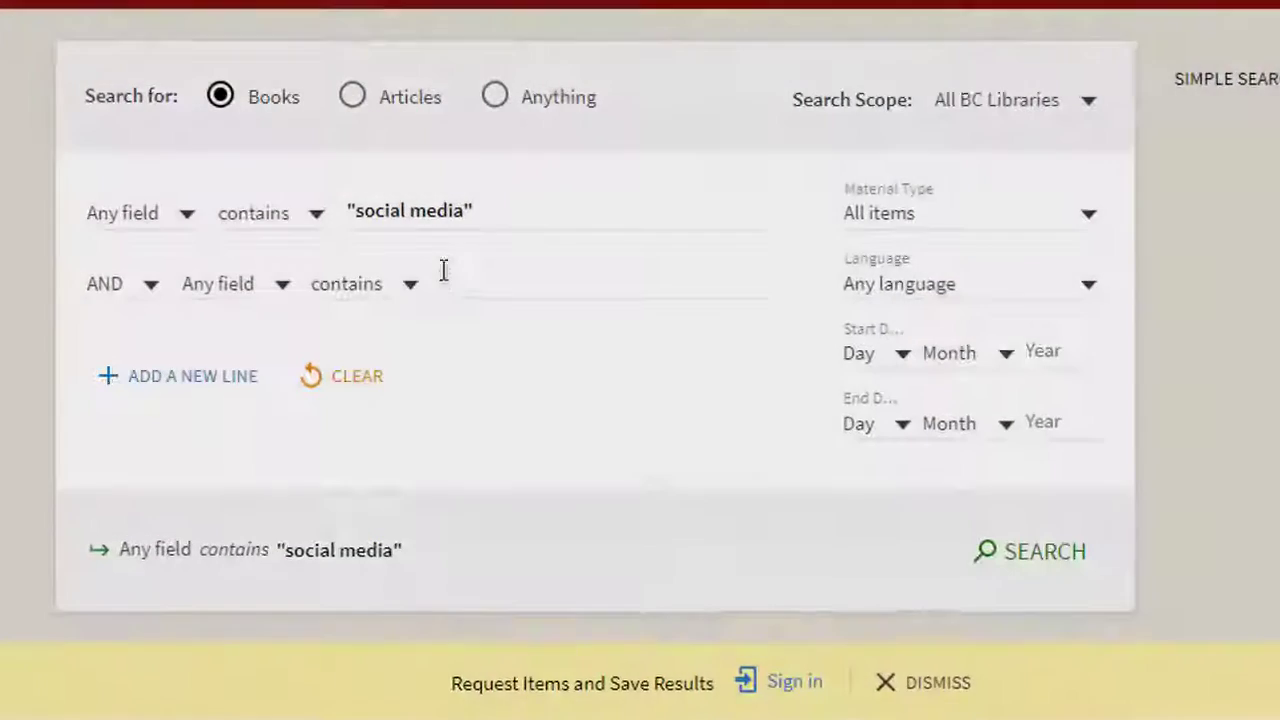
# Add activism as a second search term and rerun the search
pyautogui.click(445, 272)
pyautogui.write('a')
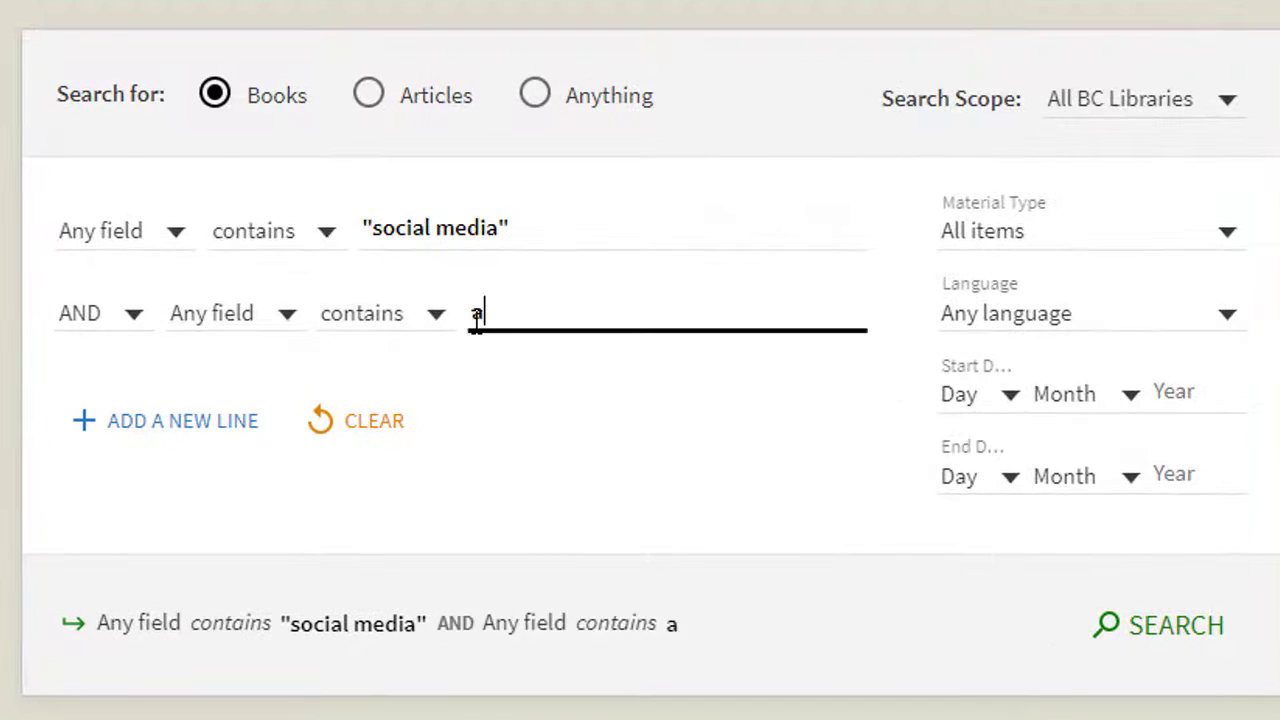
pyautogui.write('ctivism')
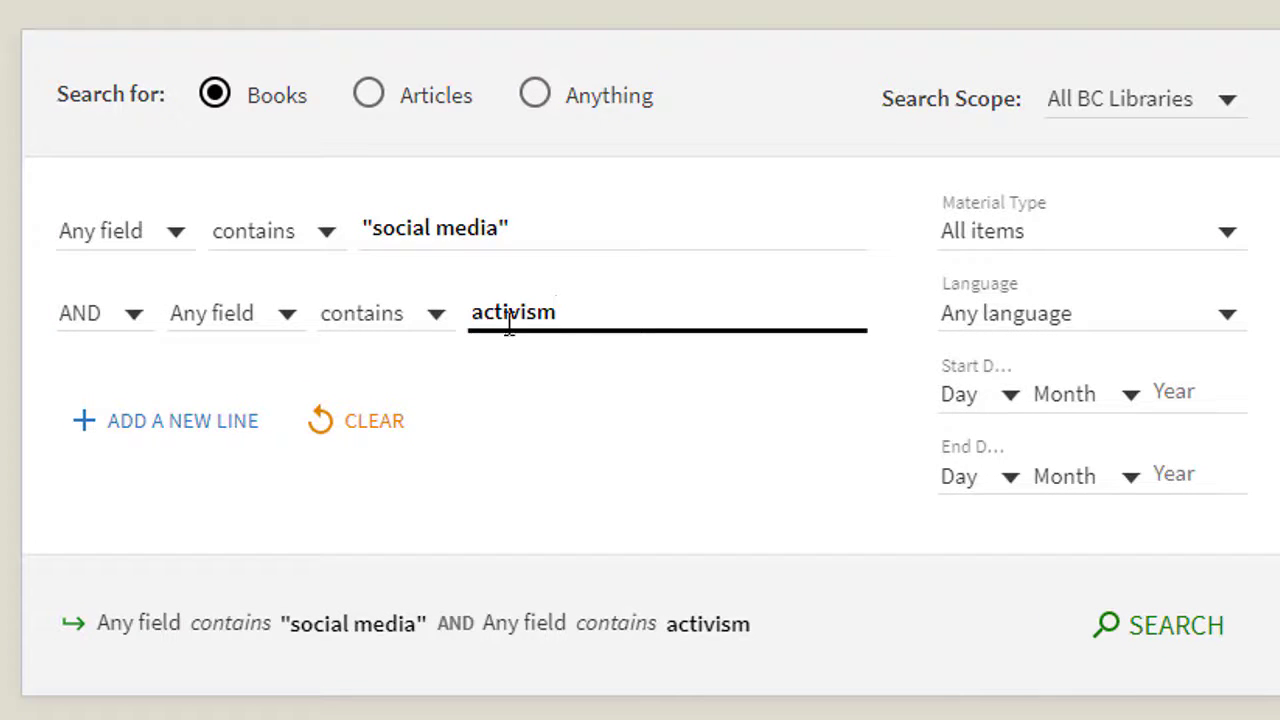
pyautogui.click(1121, 661)
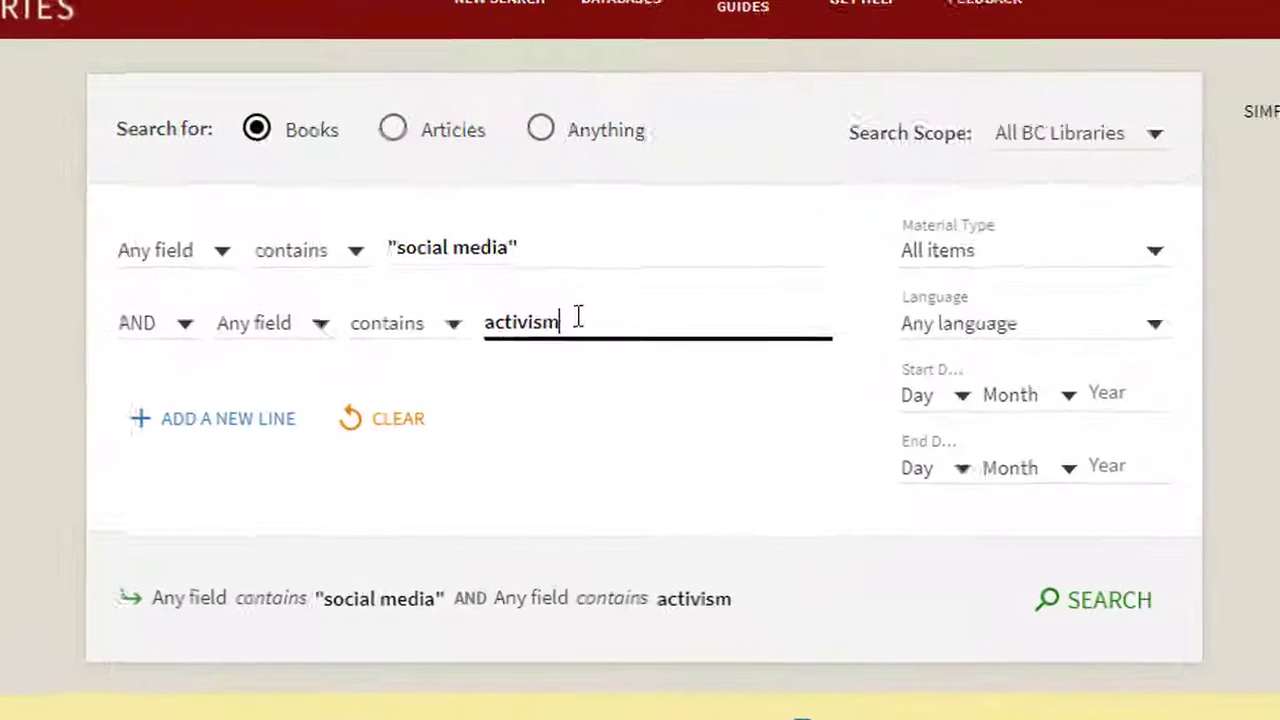
# Truncate activism to activis* and rerun the search, returning 110 results
pyautogui.press('BackSpace')
pyautogui.write('*')
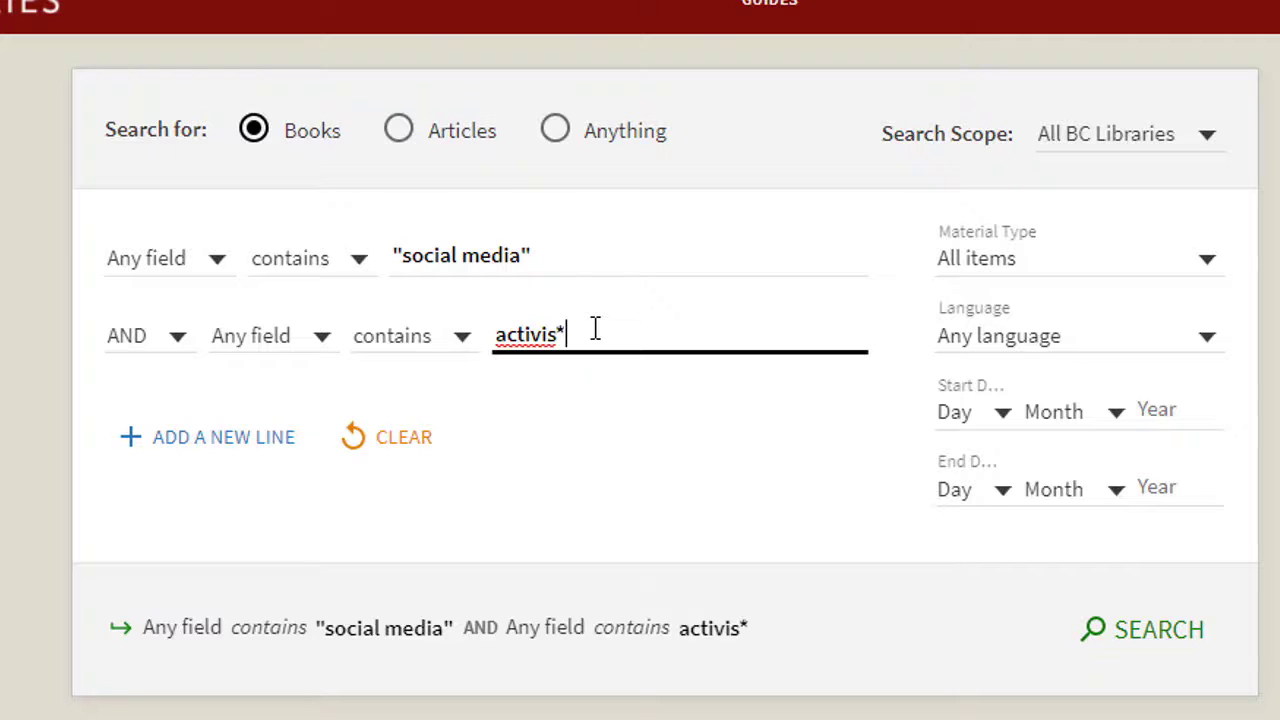
pyautogui.press('Return')
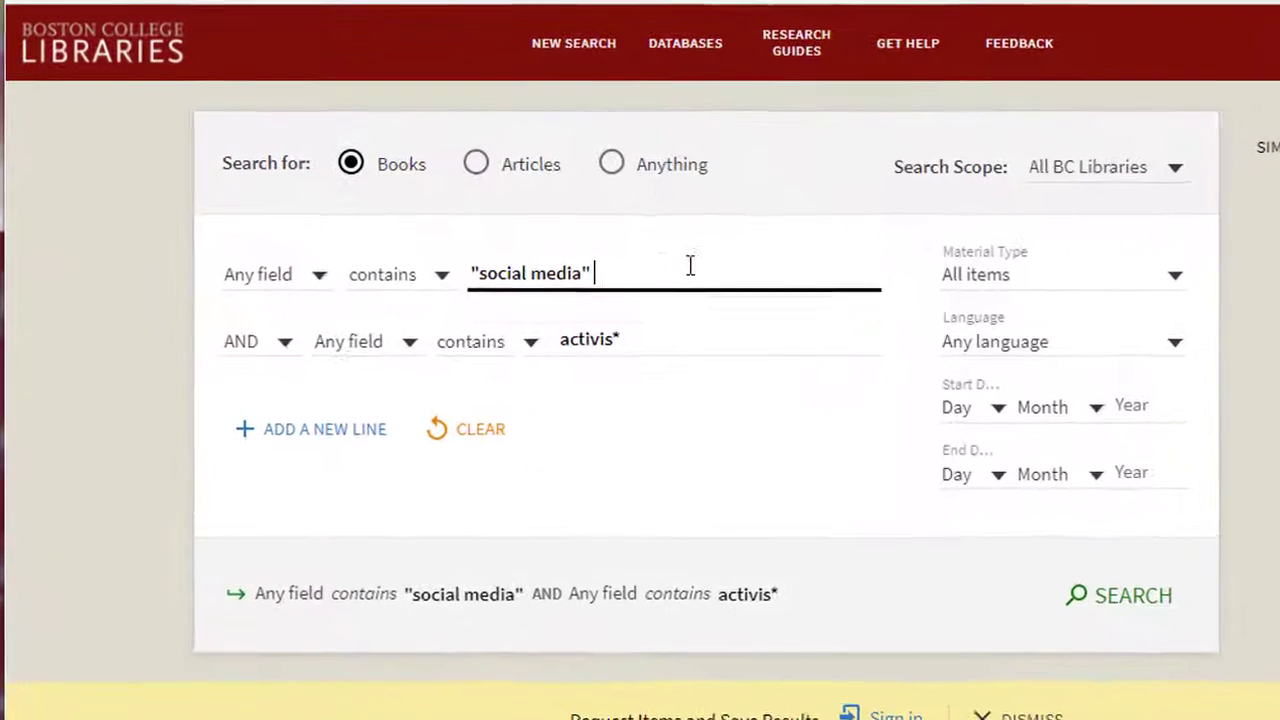
# Extend the first line to "social media" OR "social networks" and search, giving 135 results
pyautogui.write('O')
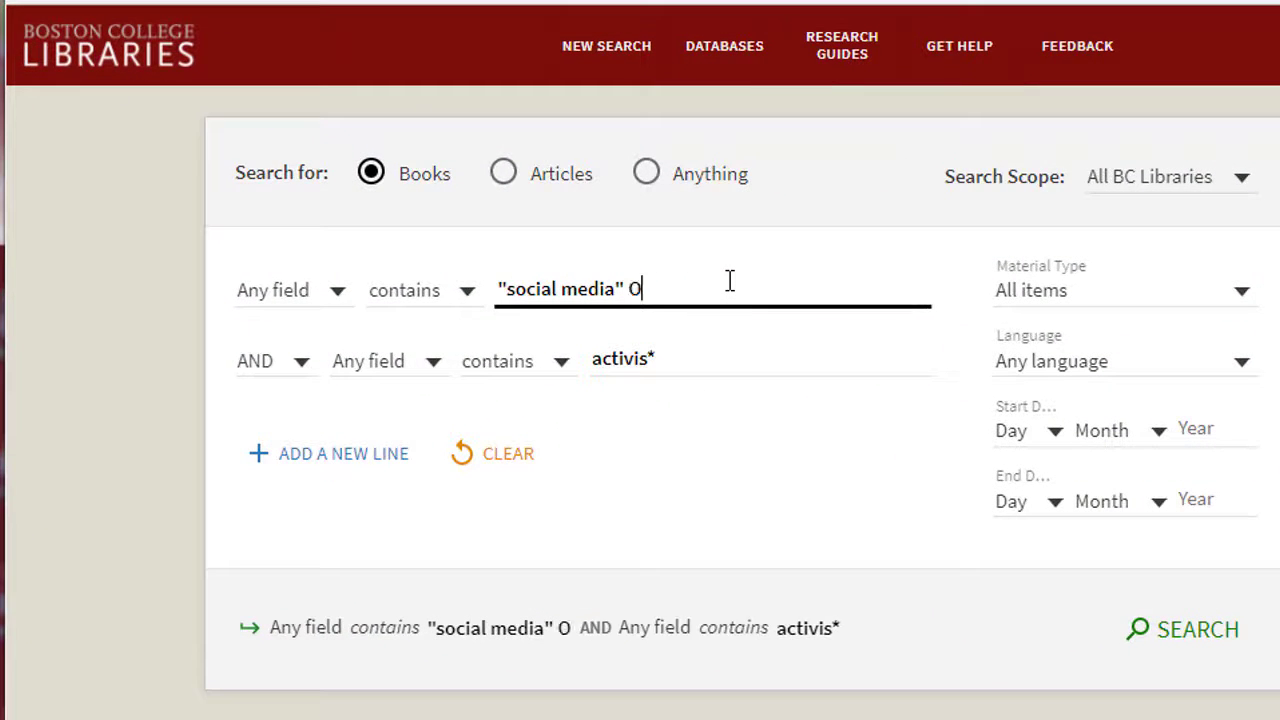
pyautogui.write('R "social ')
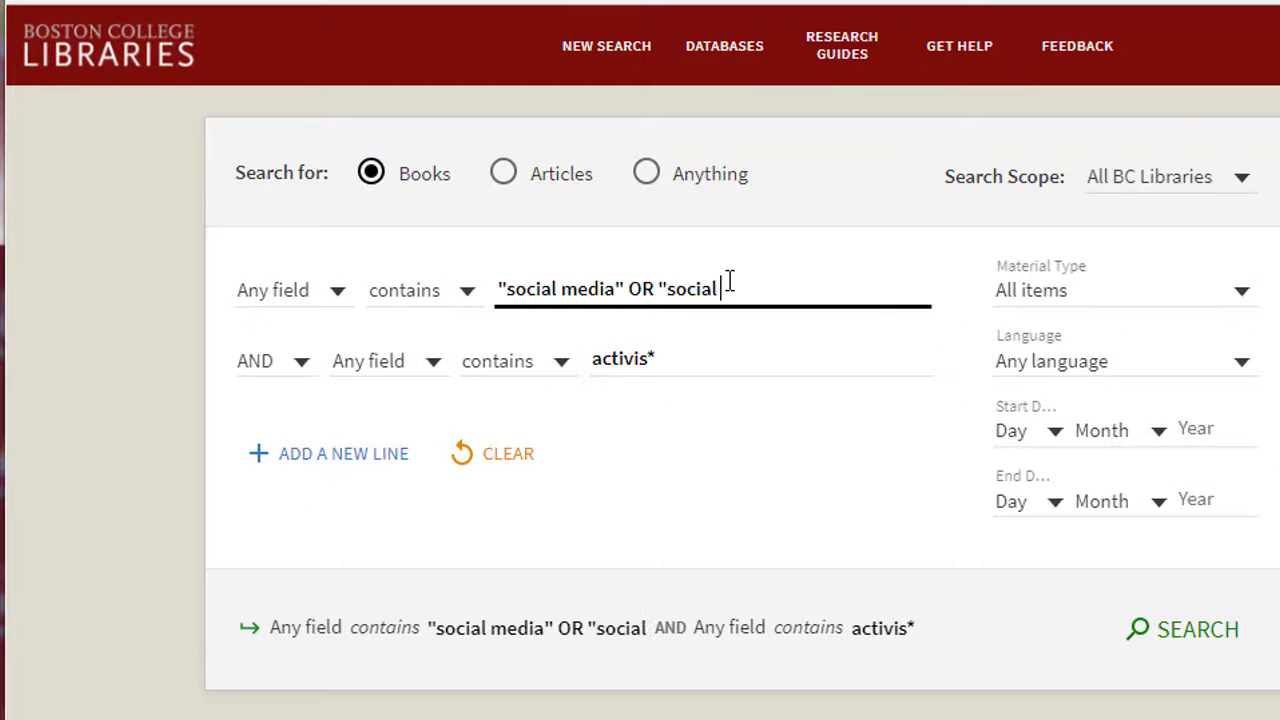
pyautogui.write('networks"')
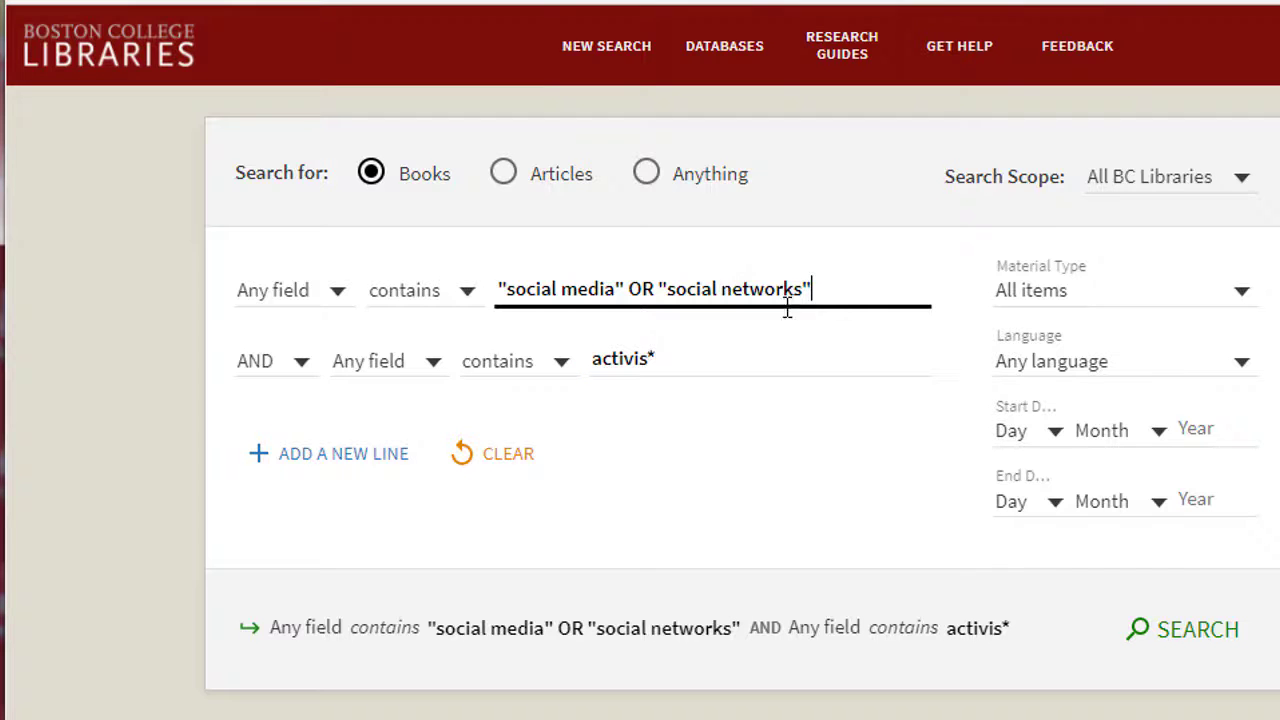
pyautogui.click(1192, 652)
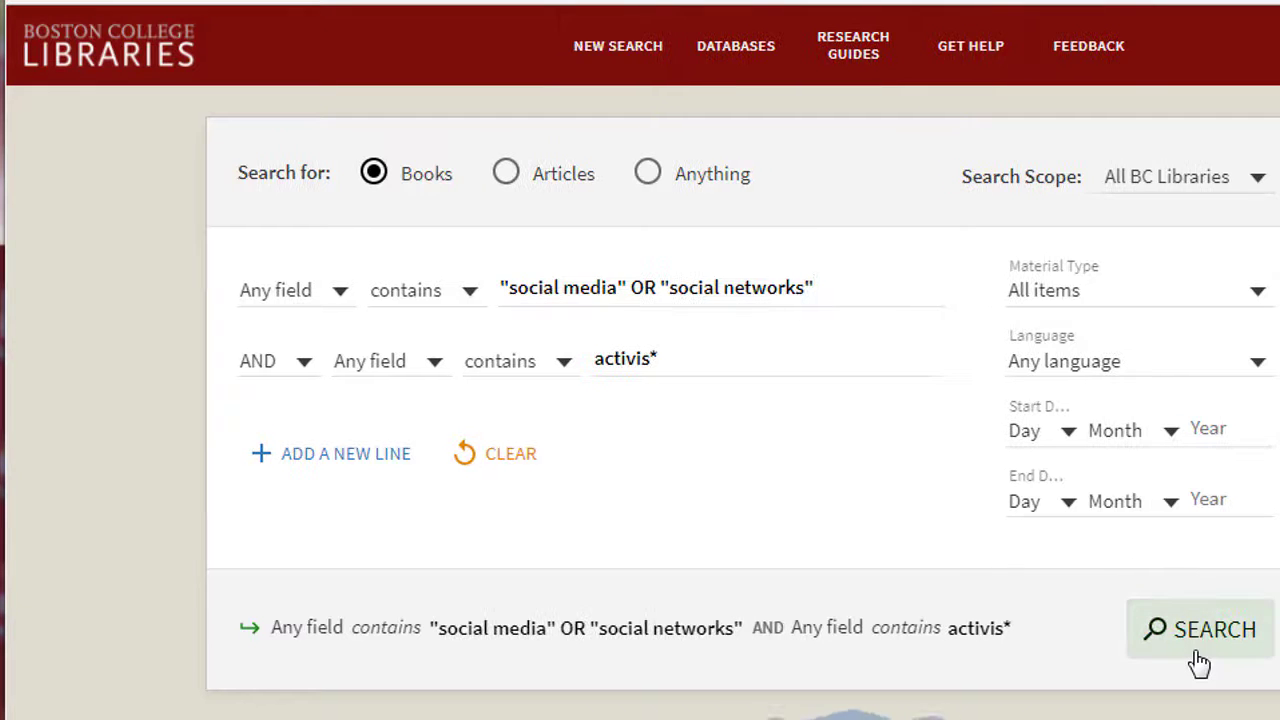
pyautogui.click(1199, 662)
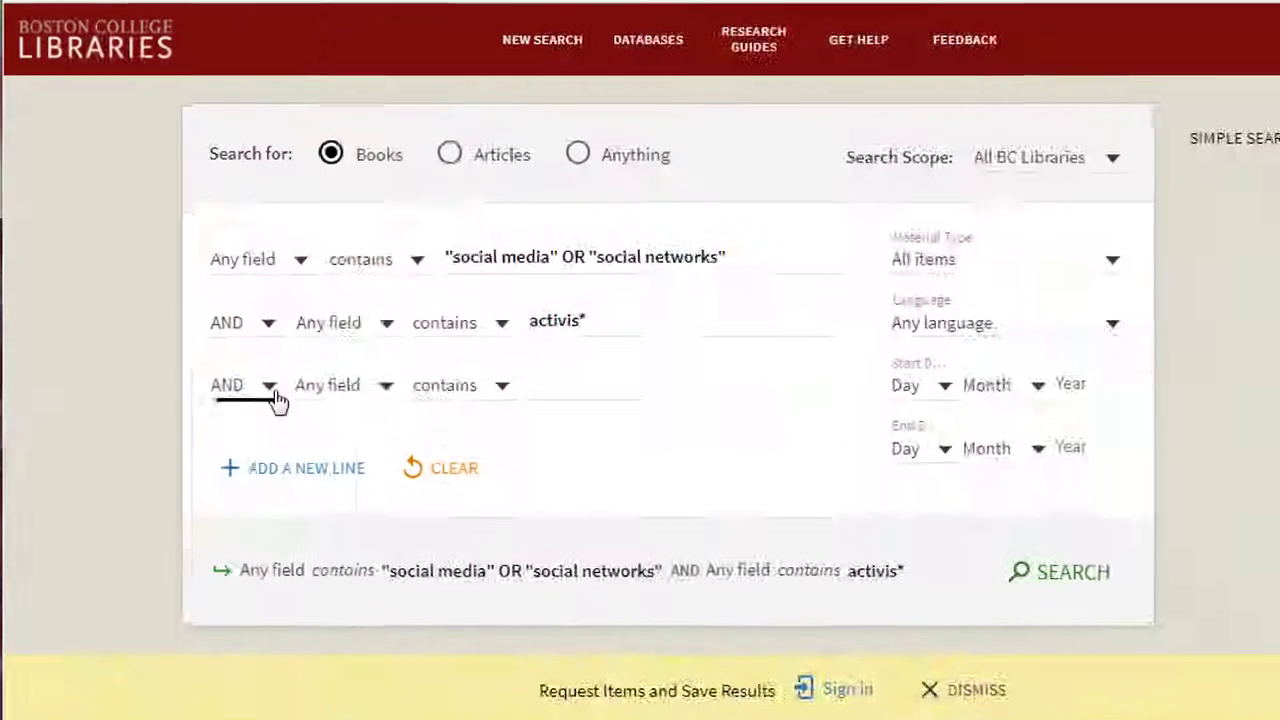
# Add a third line NOT "big data" and rerun the search
pyautogui.click(274, 400)
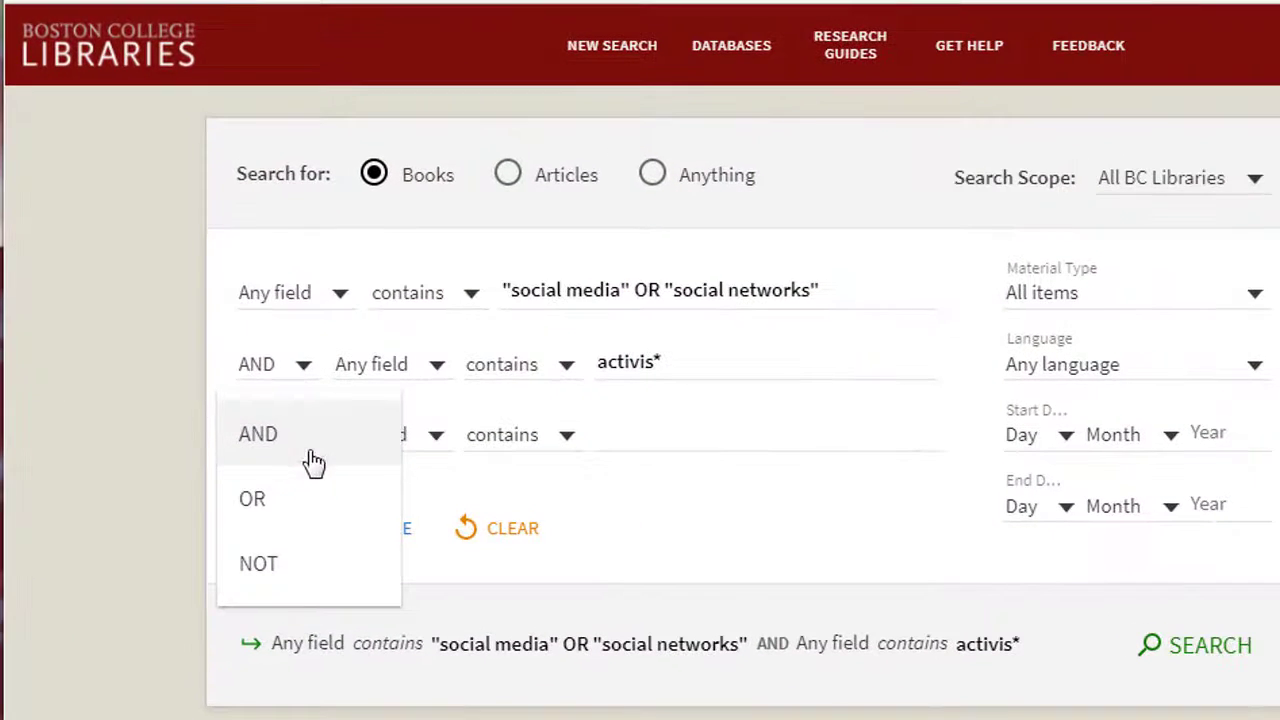
pyautogui.click(252, 564)
pyautogui.click(620, 424)
pyautogui.write('"')
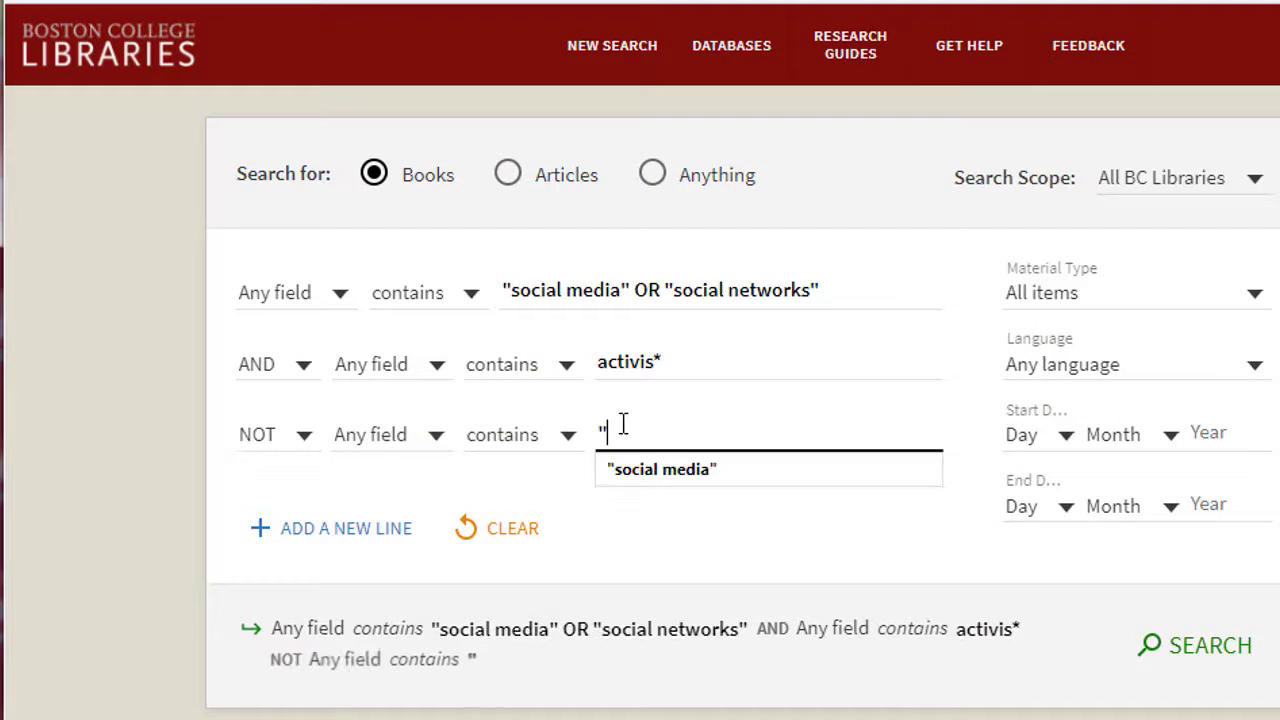
pyautogui.write('big data')
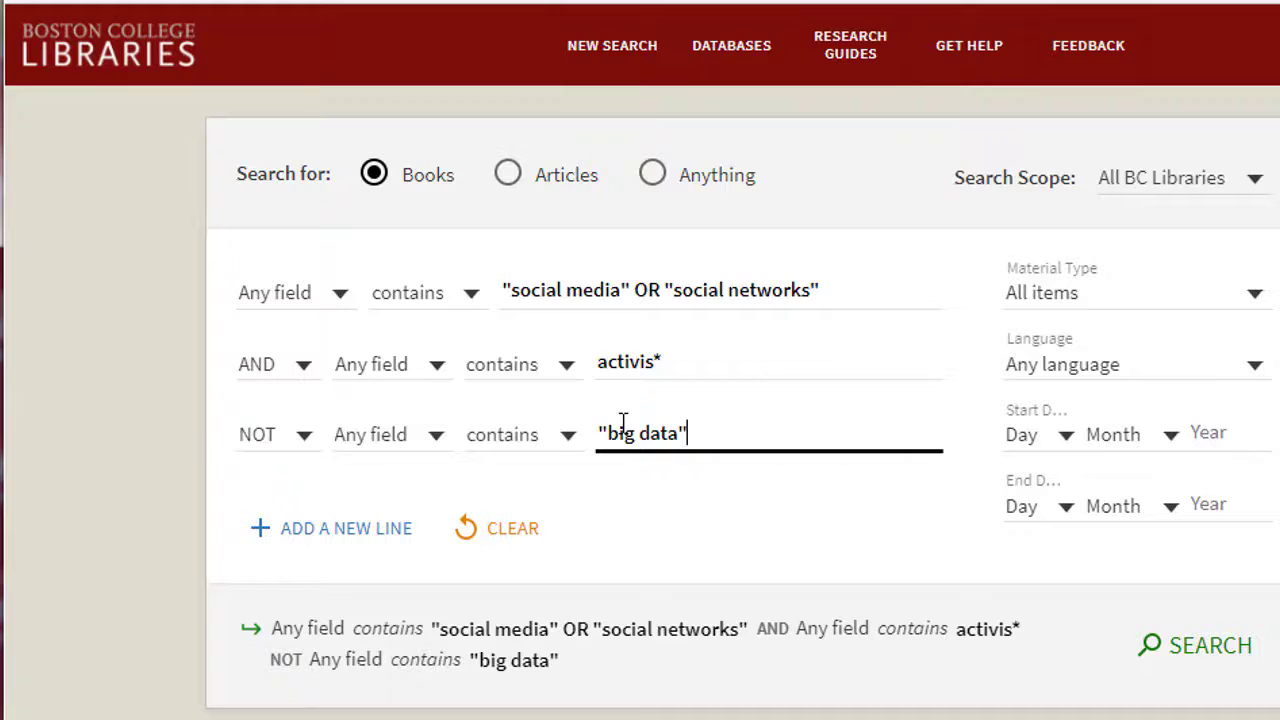
pyautogui.press('Return')
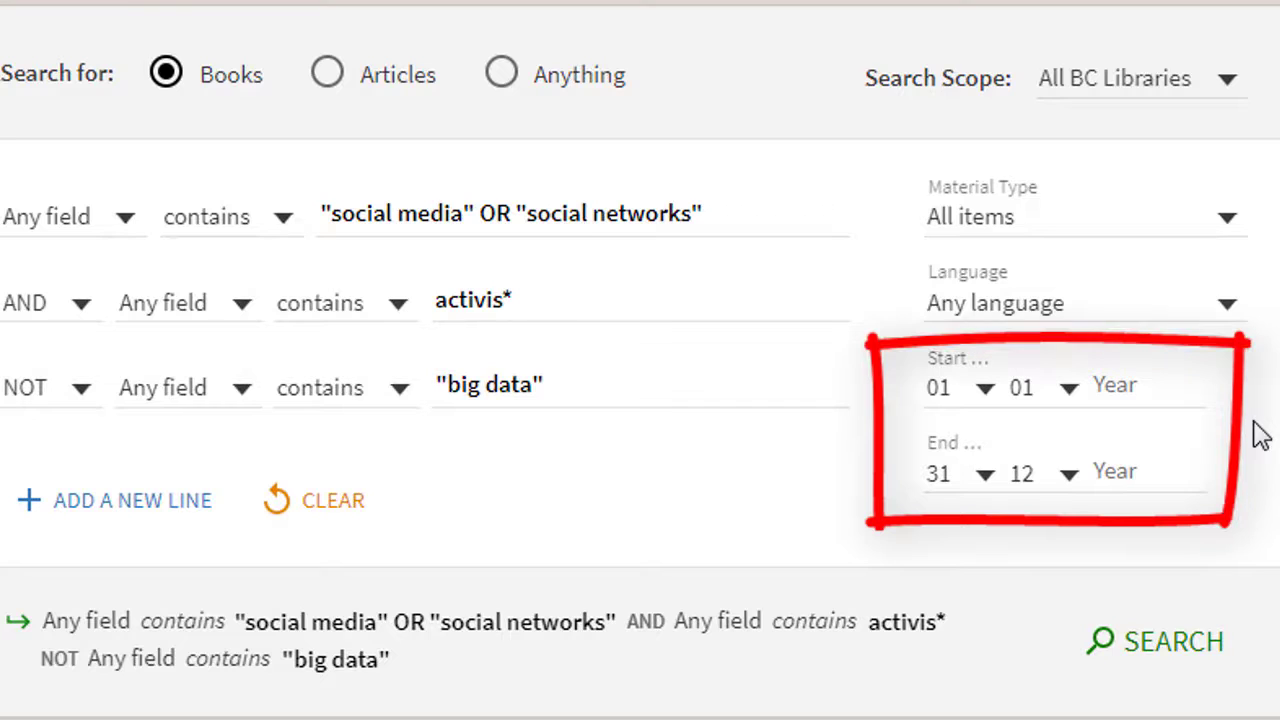
# Limit publication years to 2012–2017 and rerun the search, returning 113 results
pyautogui.click(1131, 390)
pyautogui.write('2012')
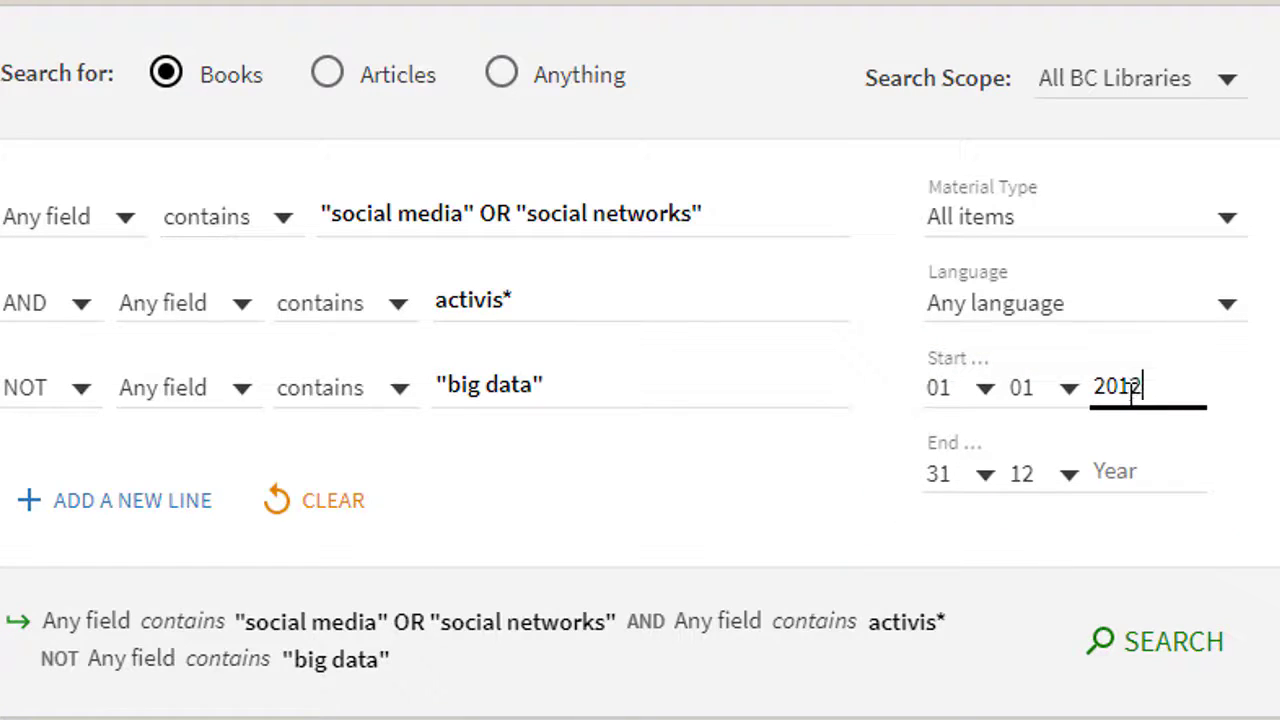
pyautogui.click(1133, 503)
pyautogui.write('2017')
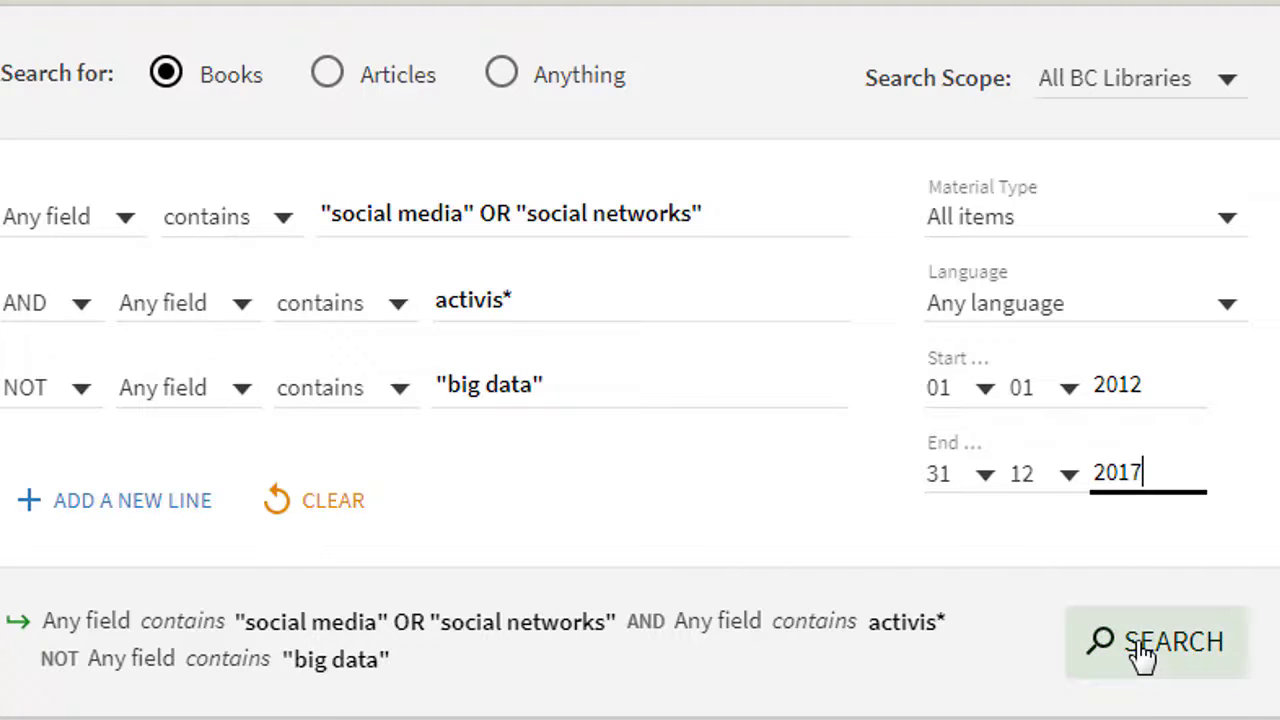
pyautogui.click(1138, 652)
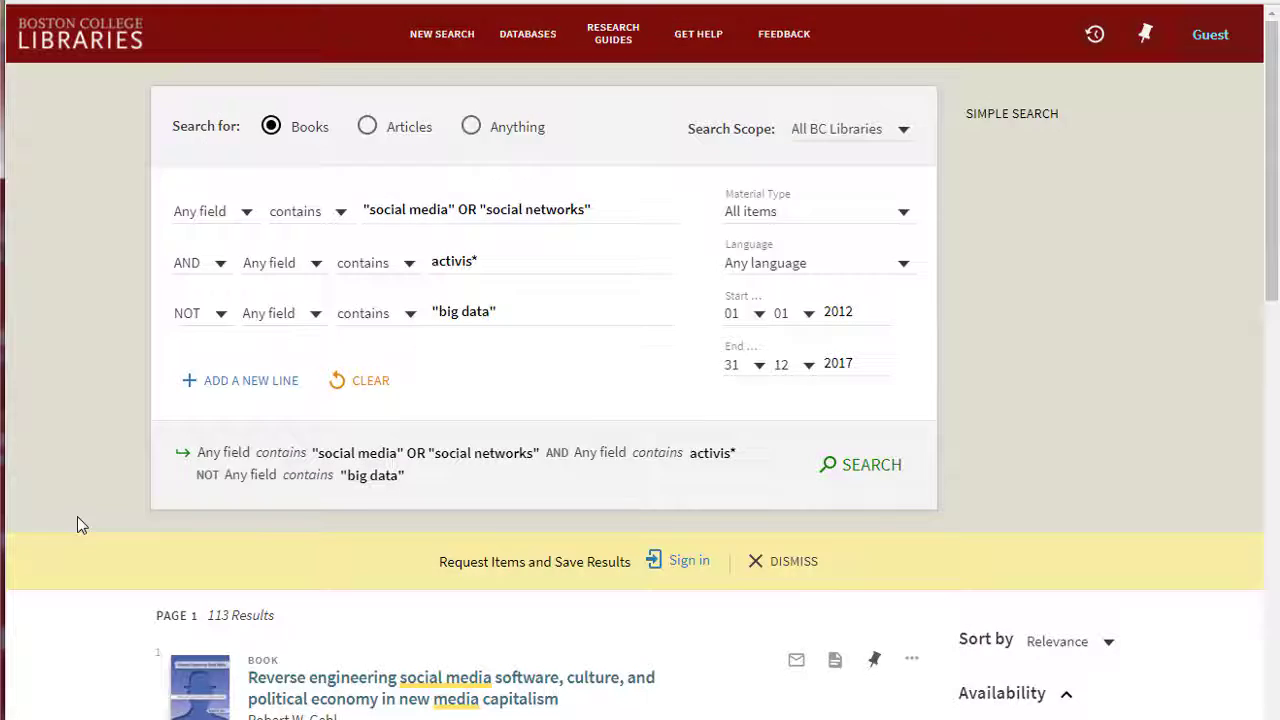
# From the Tweets and the streets record, follow its Social media -- Political aspects subject link
pyautogui.scroll(-4, 80, 520)
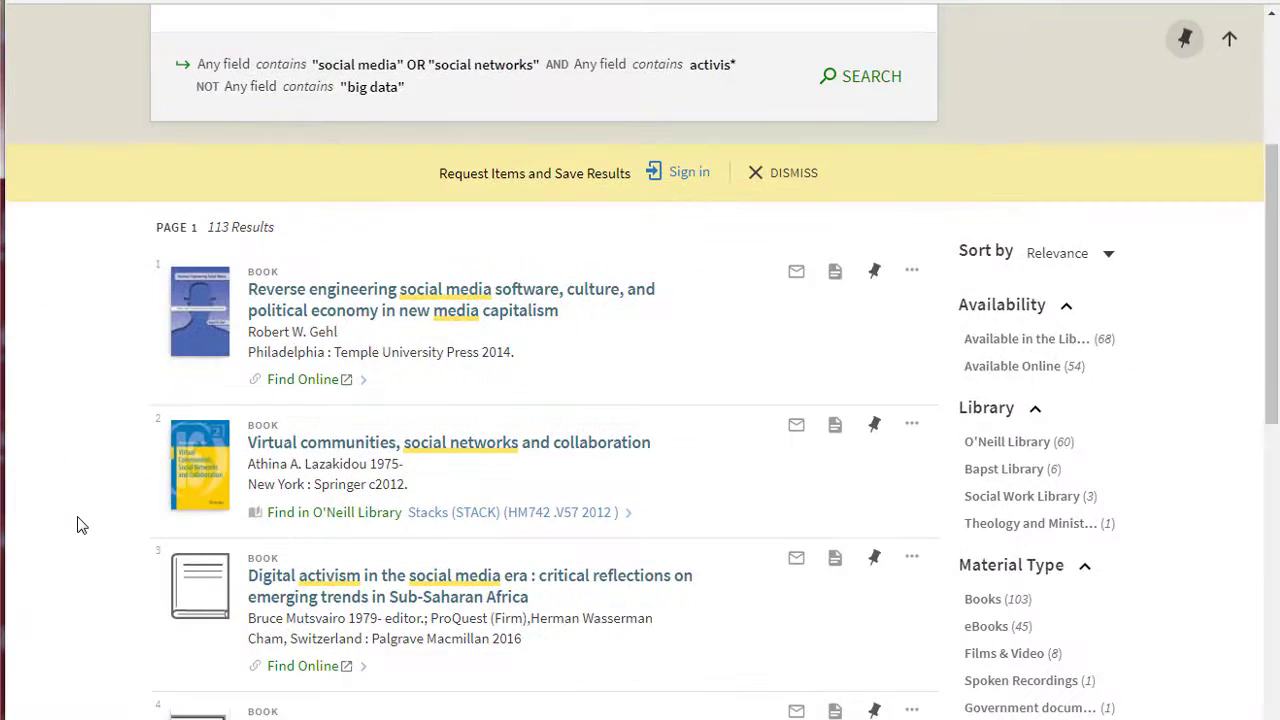
pyautogui.scroll(-6, 82, 525)
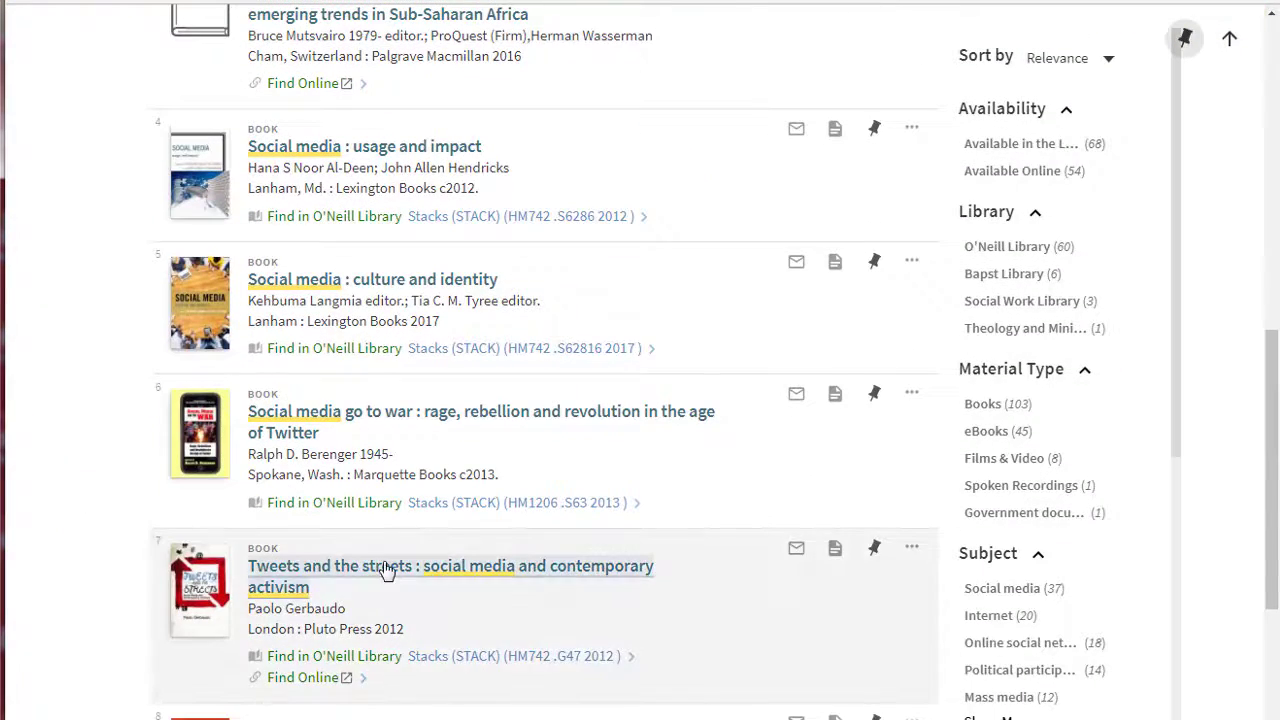
pyautogui.click(387, 569)
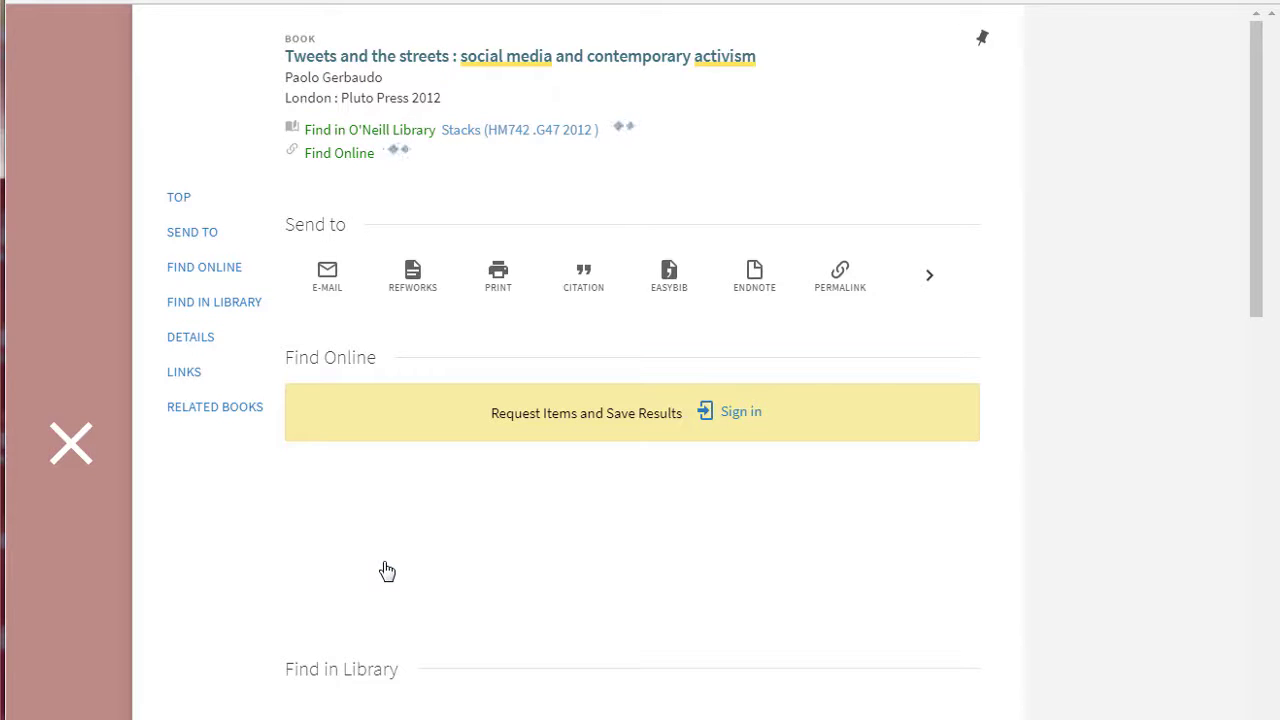
pyautogui.scroll(-2, 383, 569)
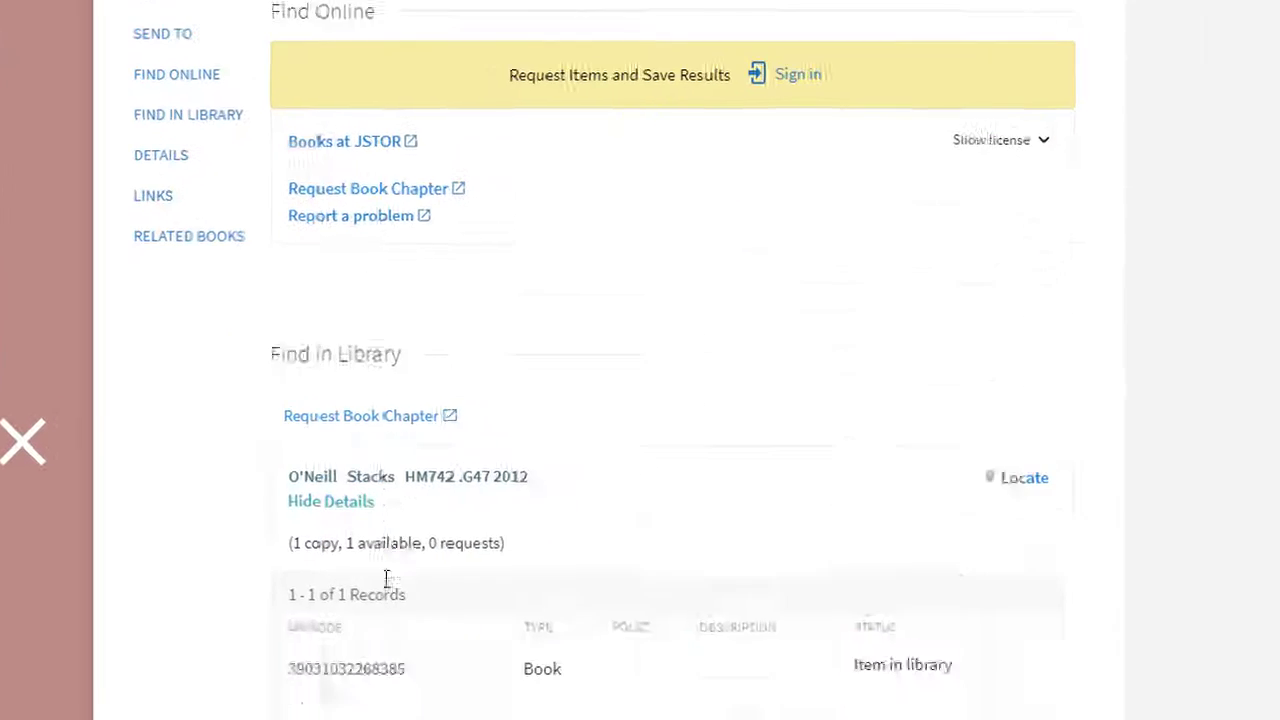
pyautogui.scroll(-5, 387, 578)
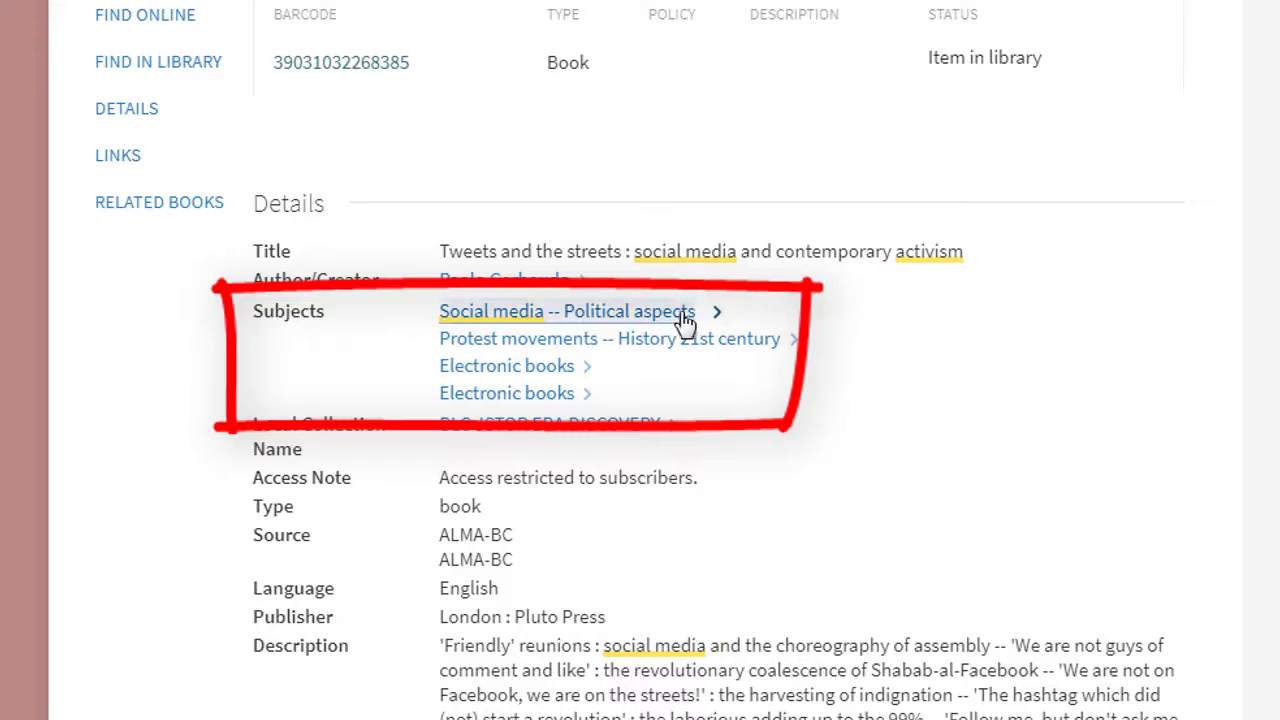
pyautogui.click(684, 318)
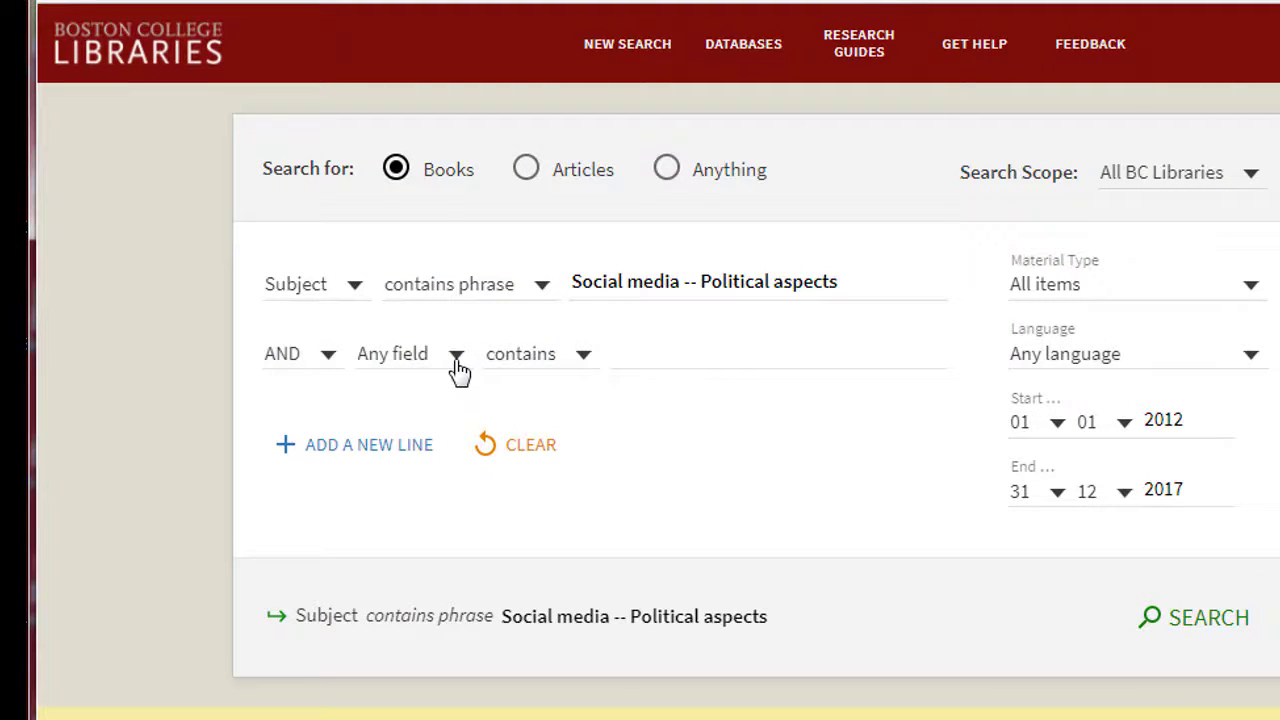
pyautogui.click(456, 358)
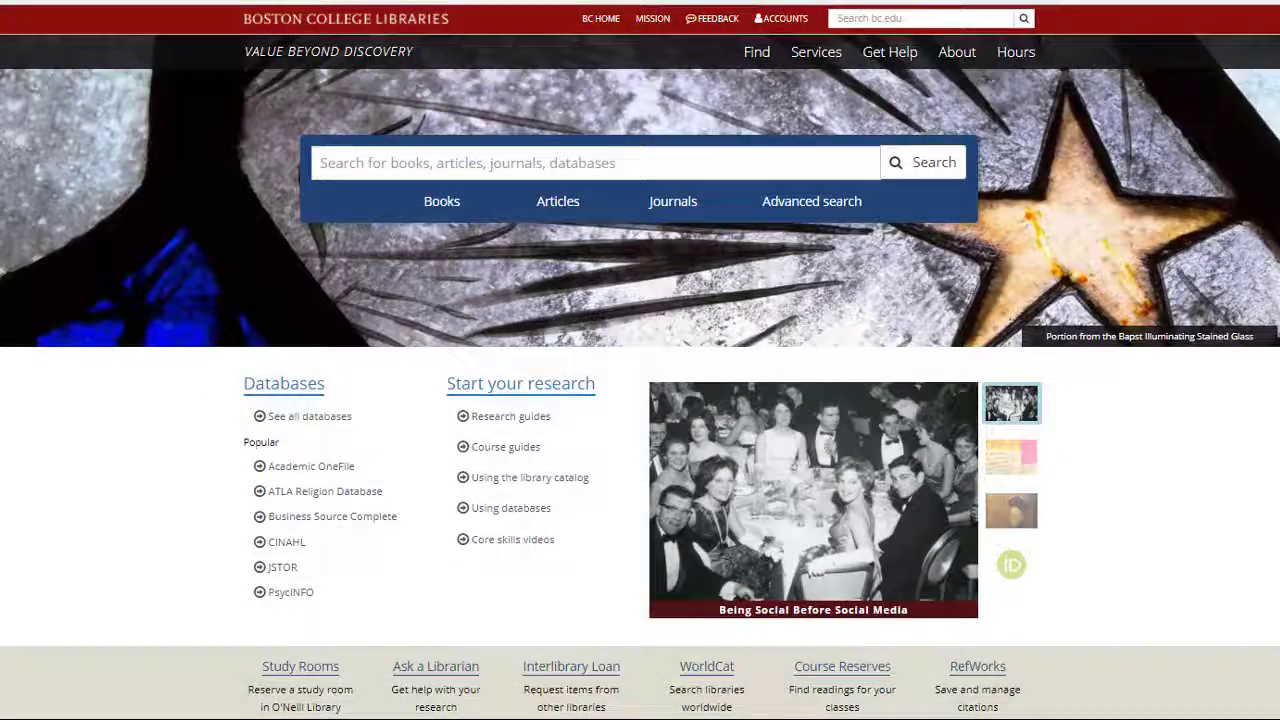
# Go to the Ask a Librarian page from the library homepage
pyautogui.scroll(-2, 640, 360)
pyautogui.scroll(-2, 420, 390)
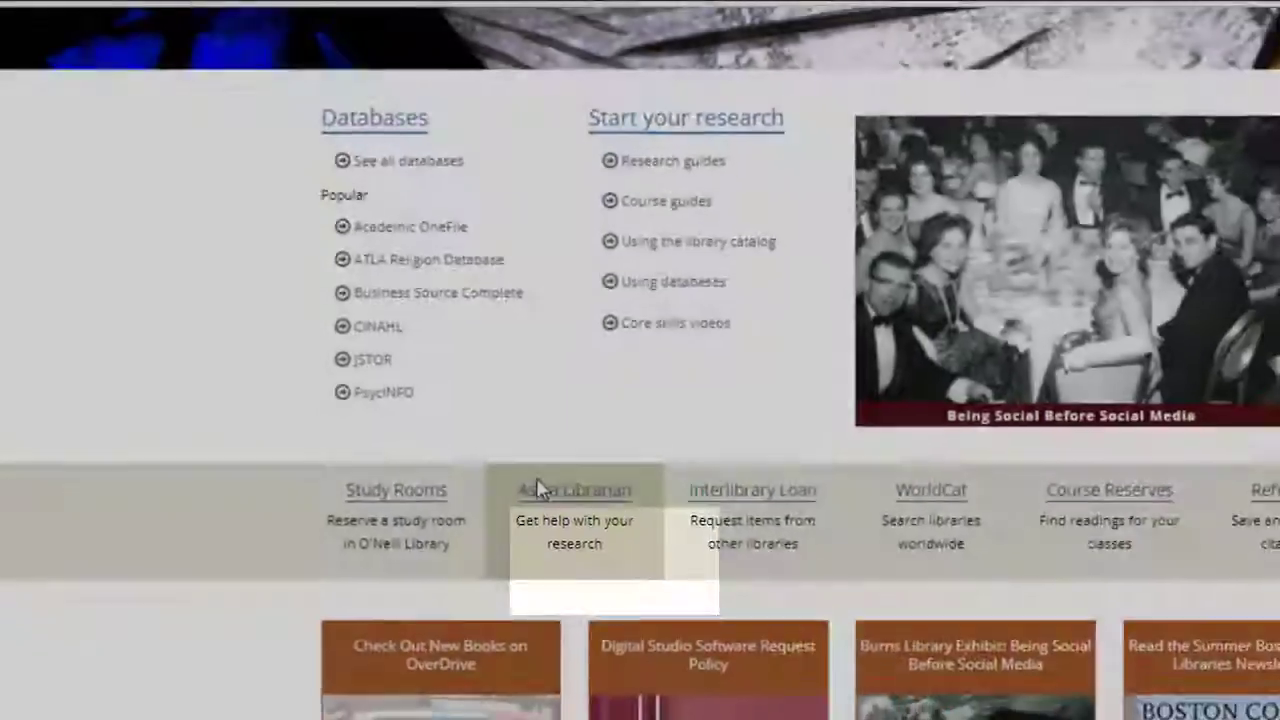
pyautogui.click(577, 523)
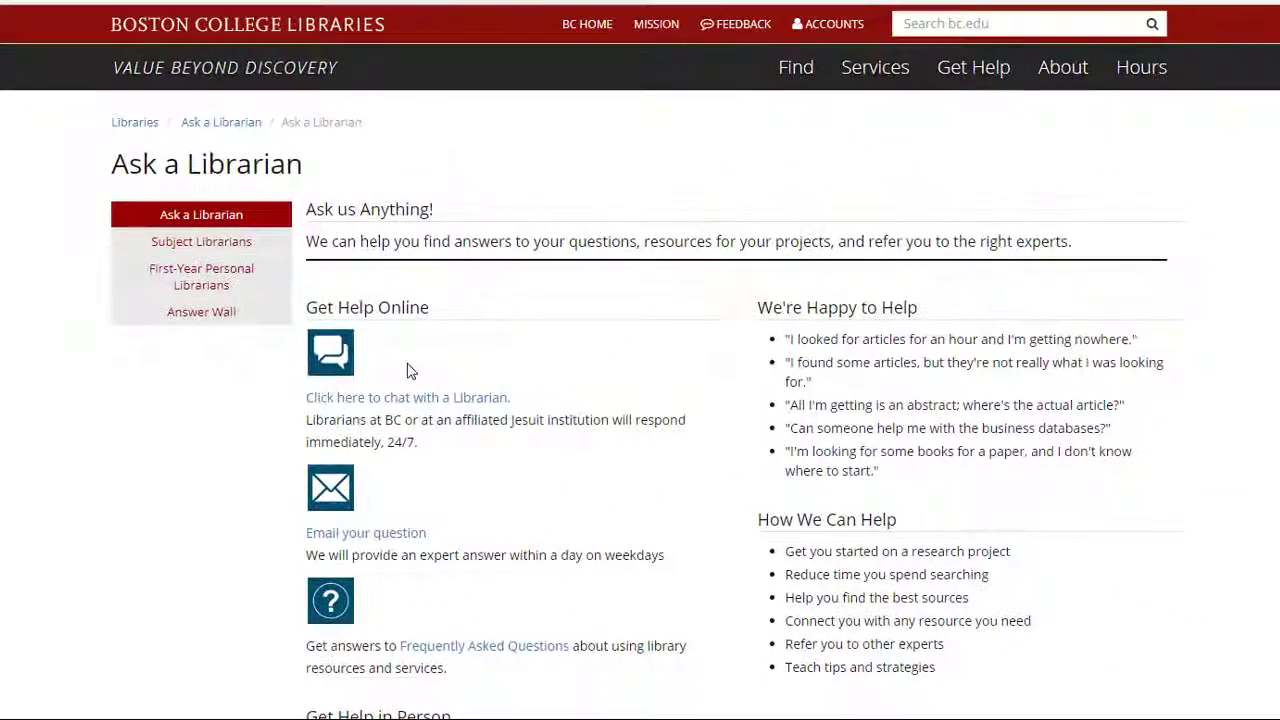